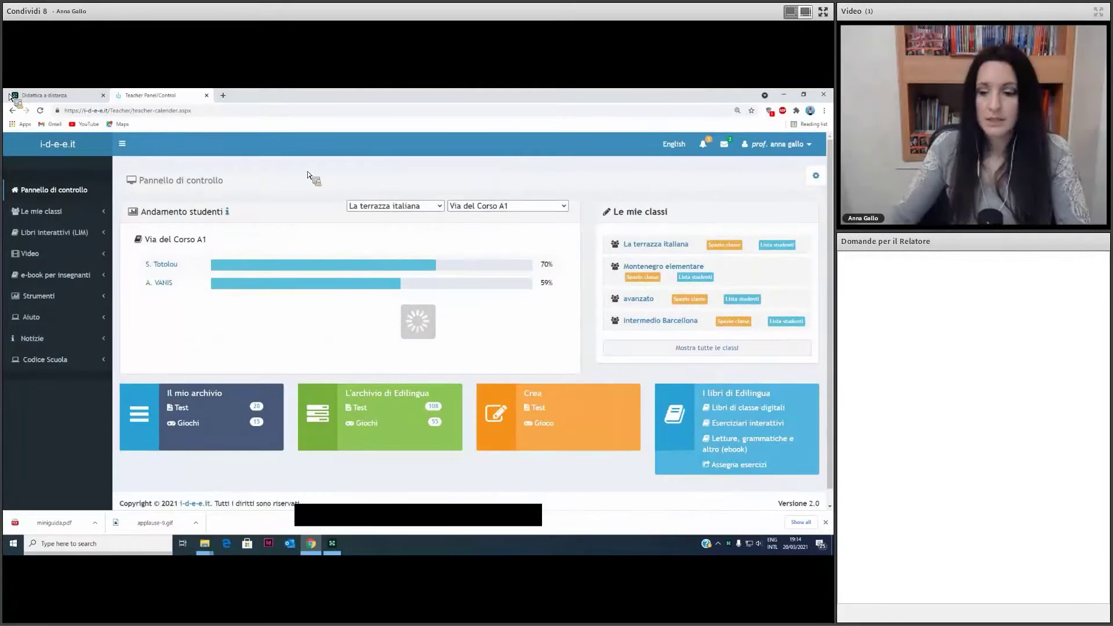
Preview the Memory game "Progetto italiano Junior 3 - Unità 4" and turn over cards until PIOGGIA is matched with its picture
key(ctrl+minus)
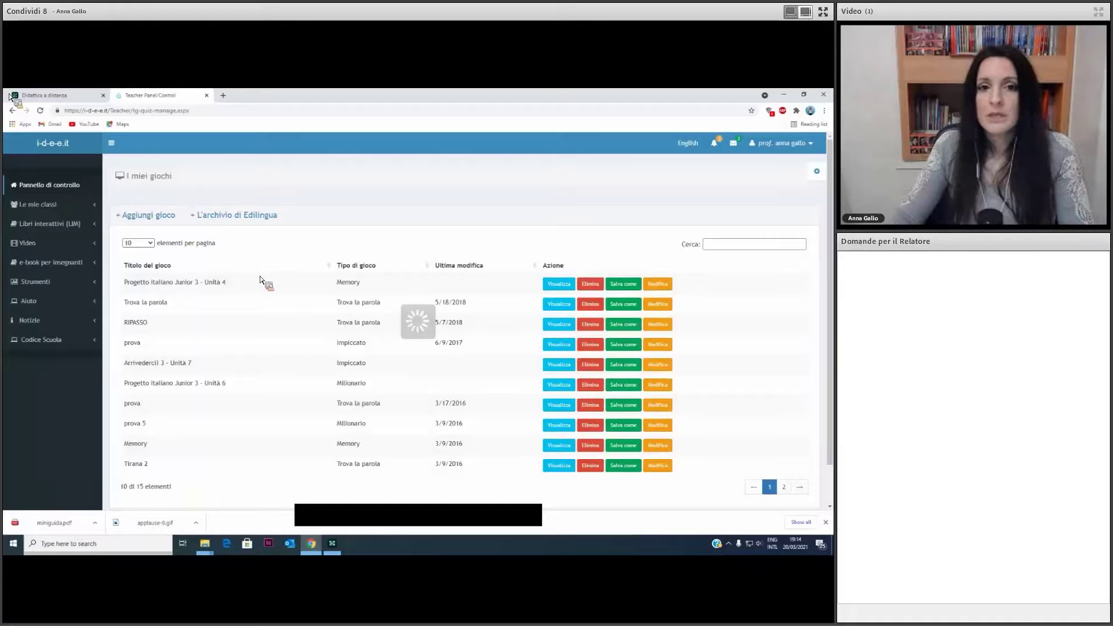
click(559, 284)
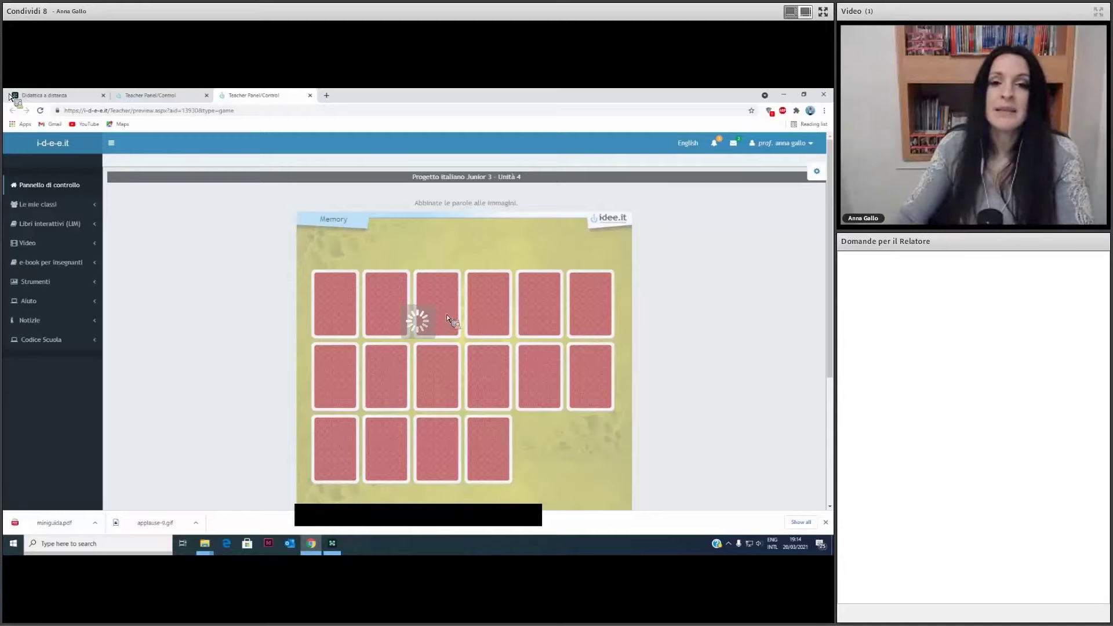
click(336, 309)
click(385, 375)
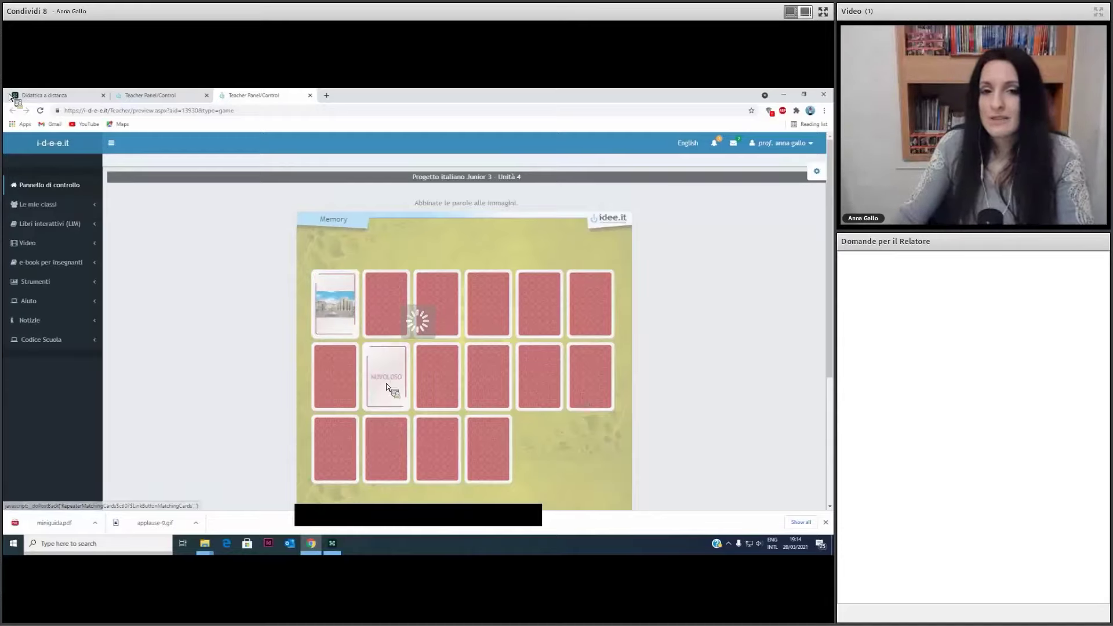
click(432, 327)
click(490, 366)
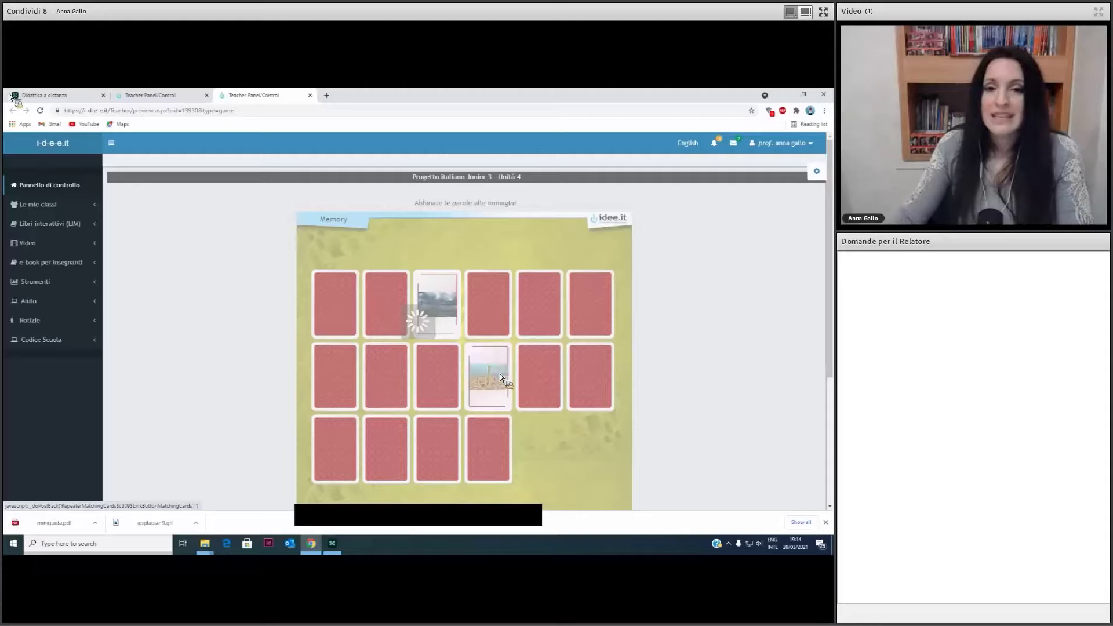
click(535, 316)
click(570, 400)
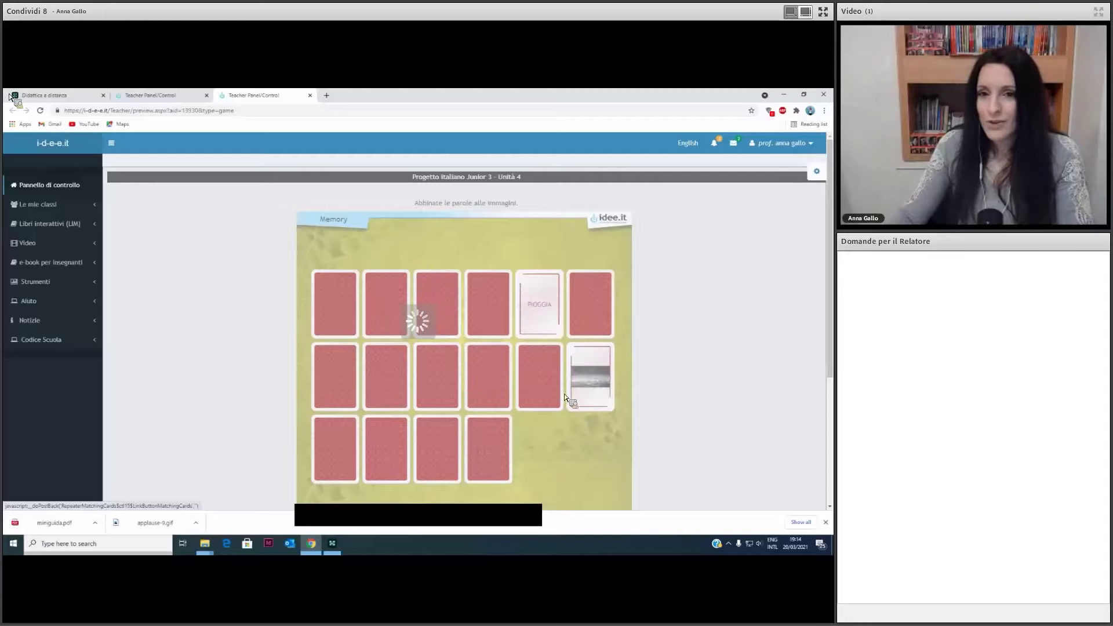
Turn over two more pairs of Memory cards and close the game preview
click(487, 442)
click(453, 391)
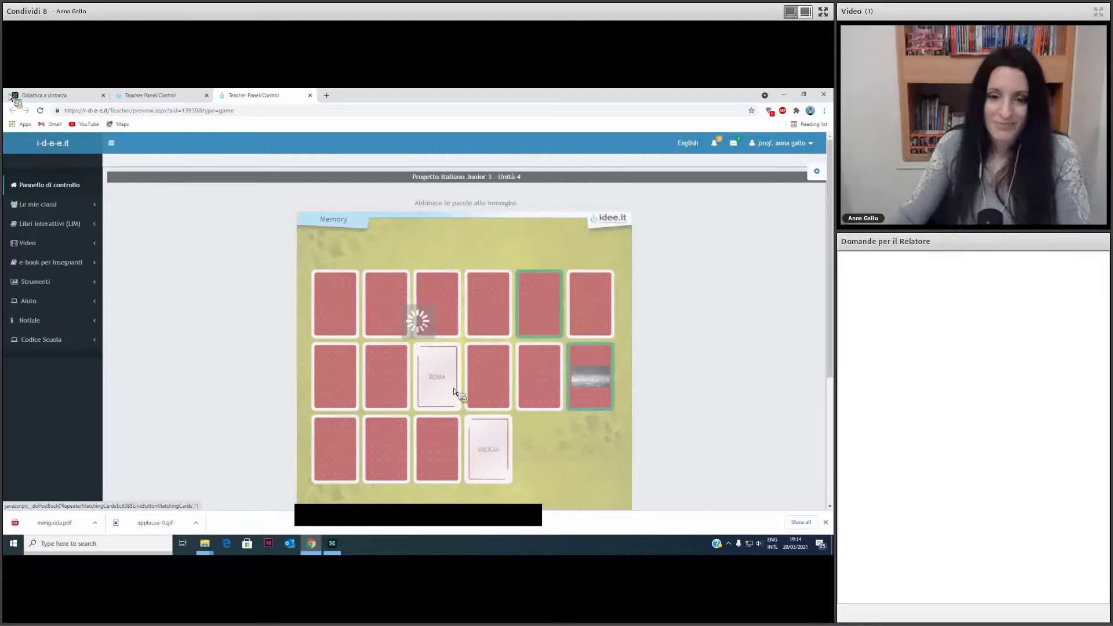
click(441, 465)
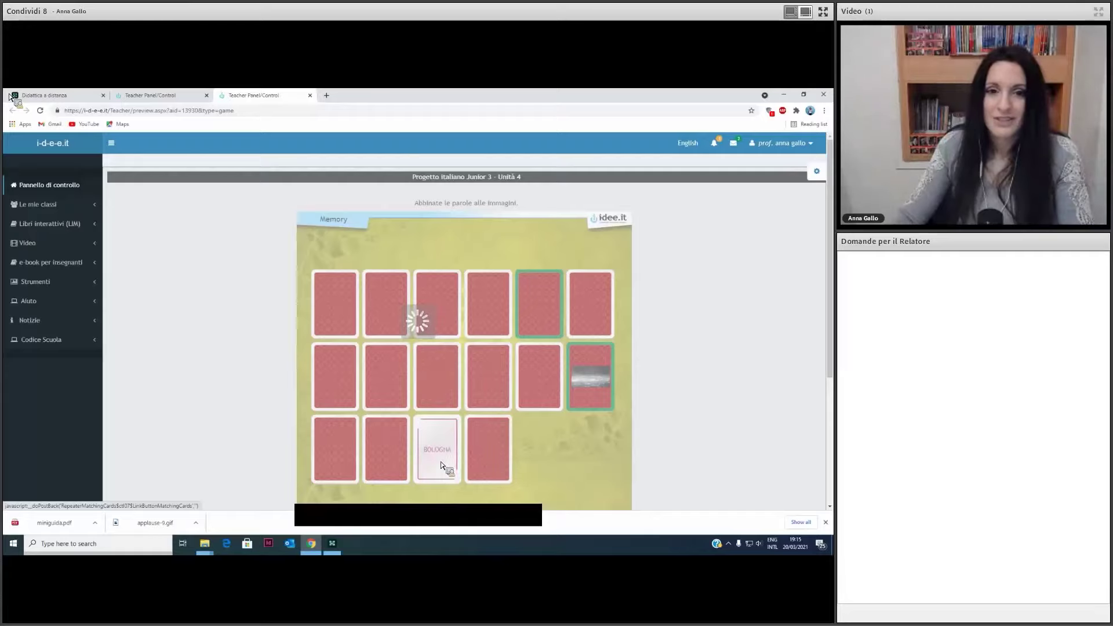
click(388, 401)
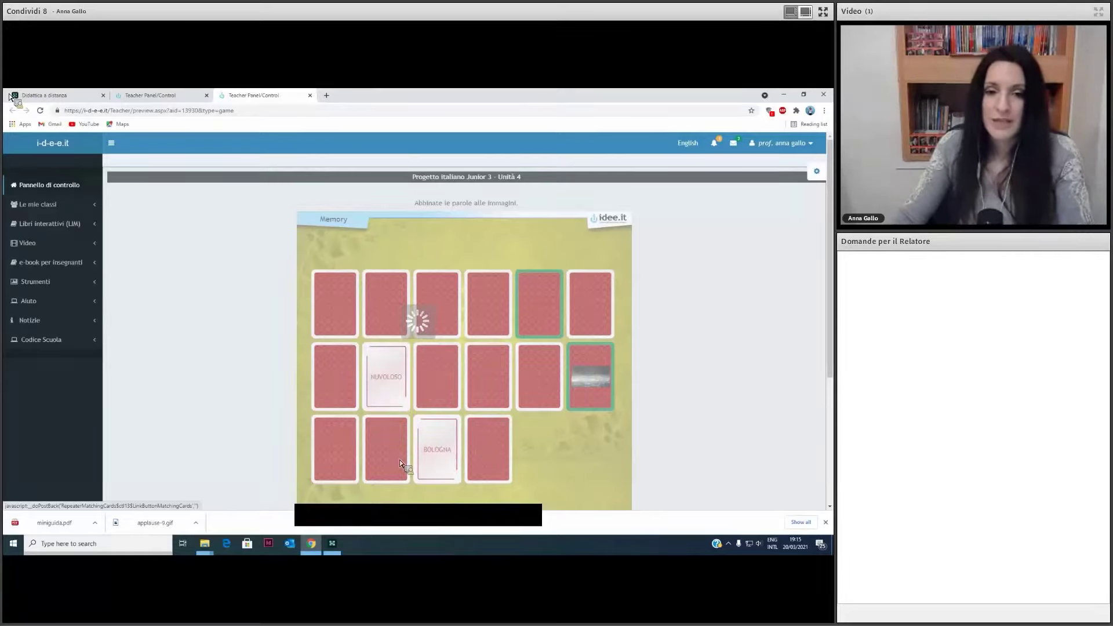
scroll(611, 420, down, 1)
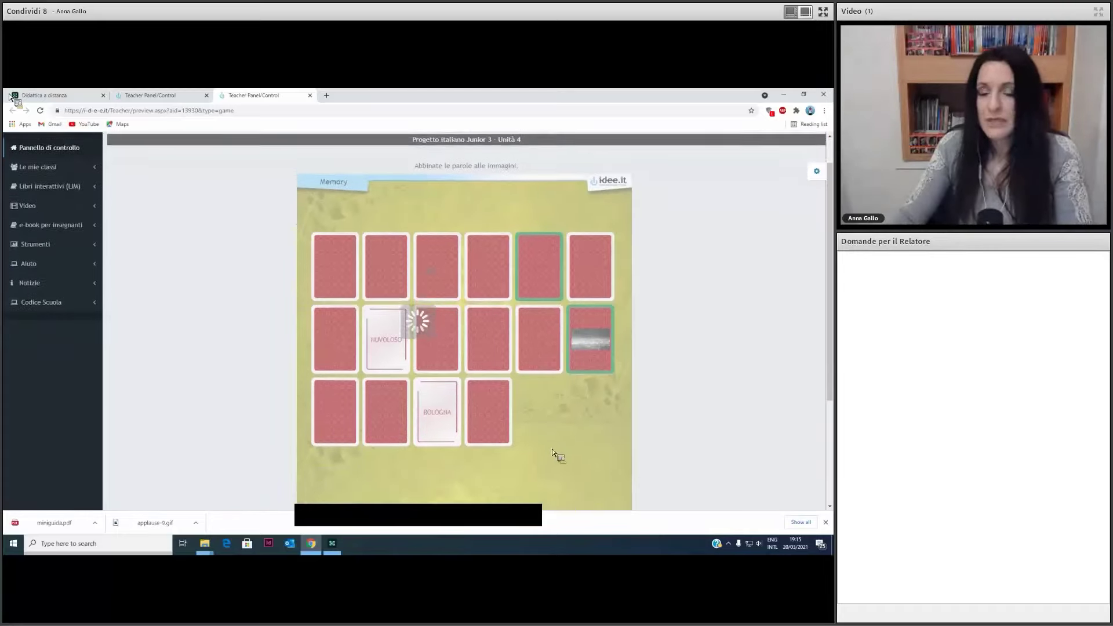
scroll(552, 448, up, 1)
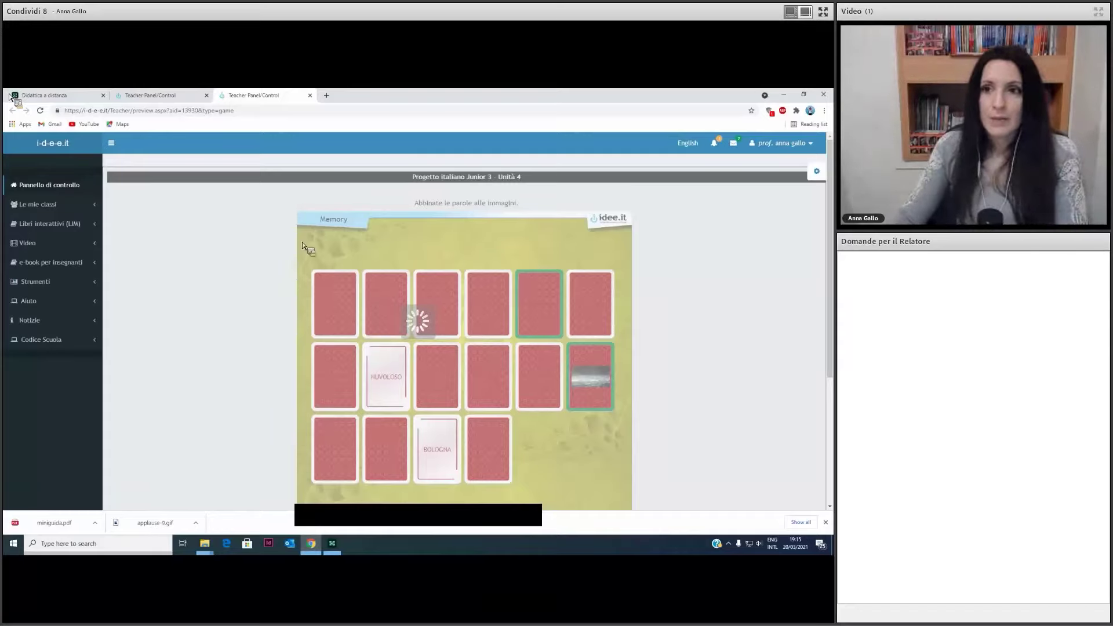
click(310, 95)
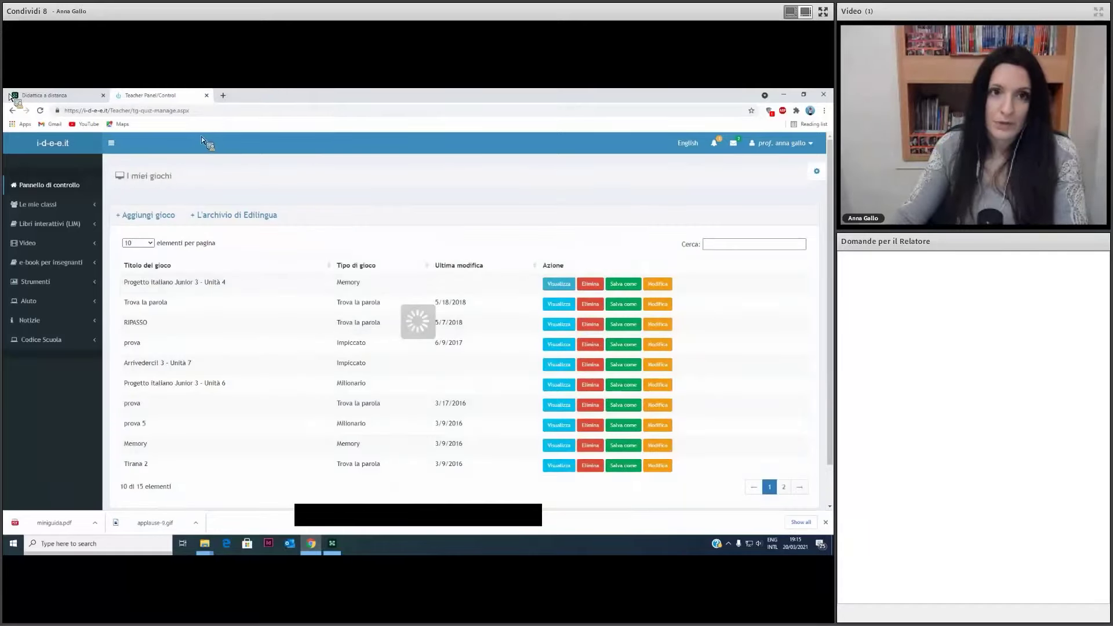
Return to the teacher dashboard and log out of the teacher account
click(54, 148)
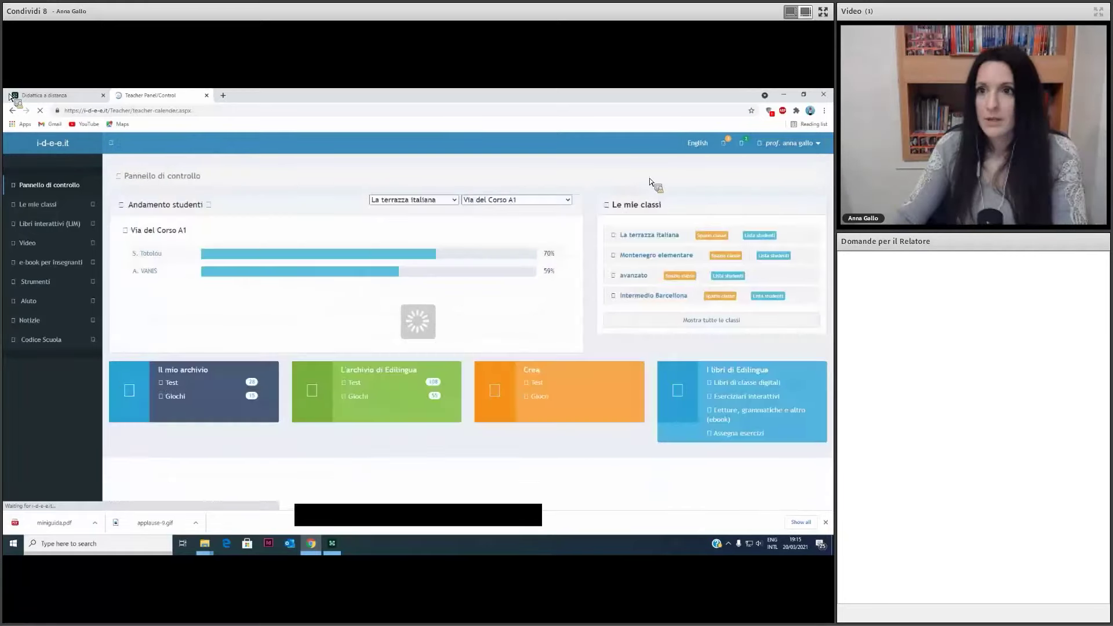
click(790, 156)
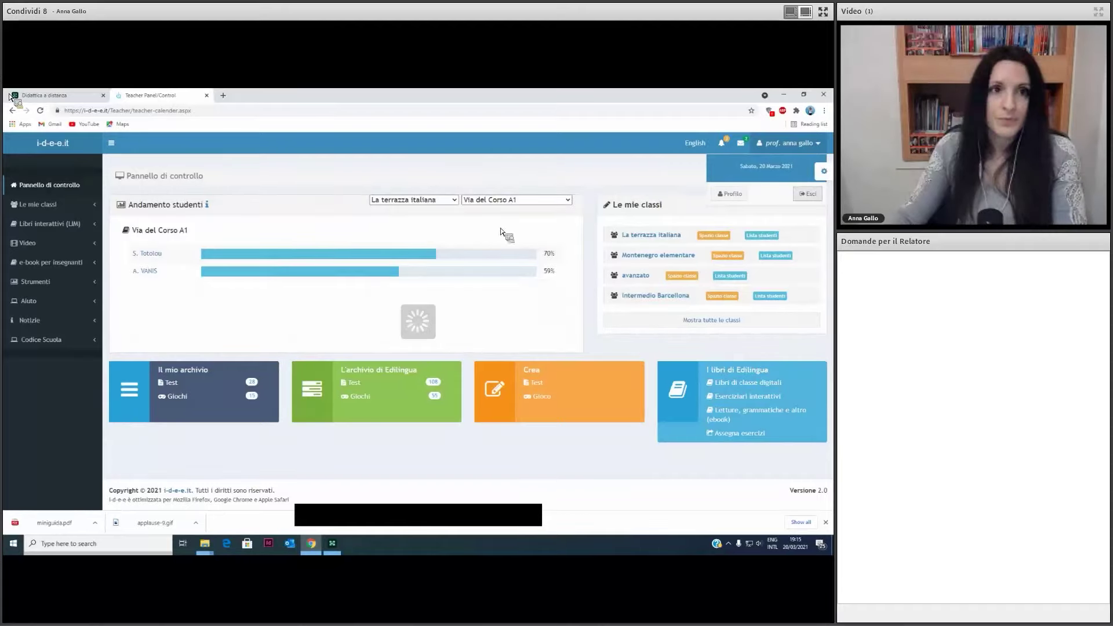
click(806, 195)
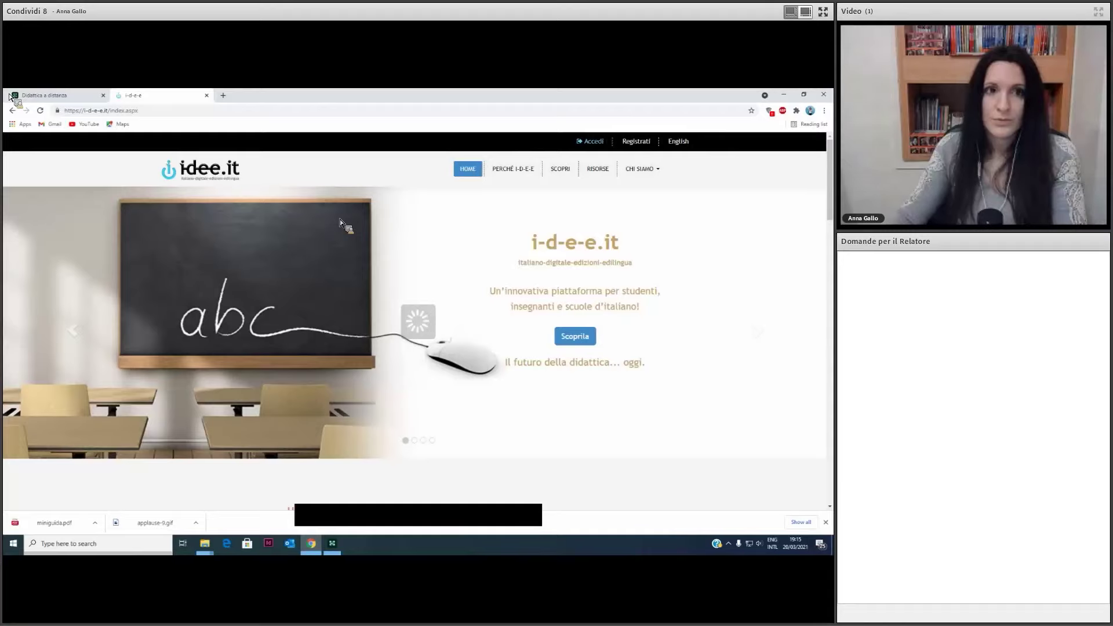
Log in to the student account by filling in the account e-mail and password
click(328, 290)
key(BackSpace)
click(359, 311)
click(391, 312)
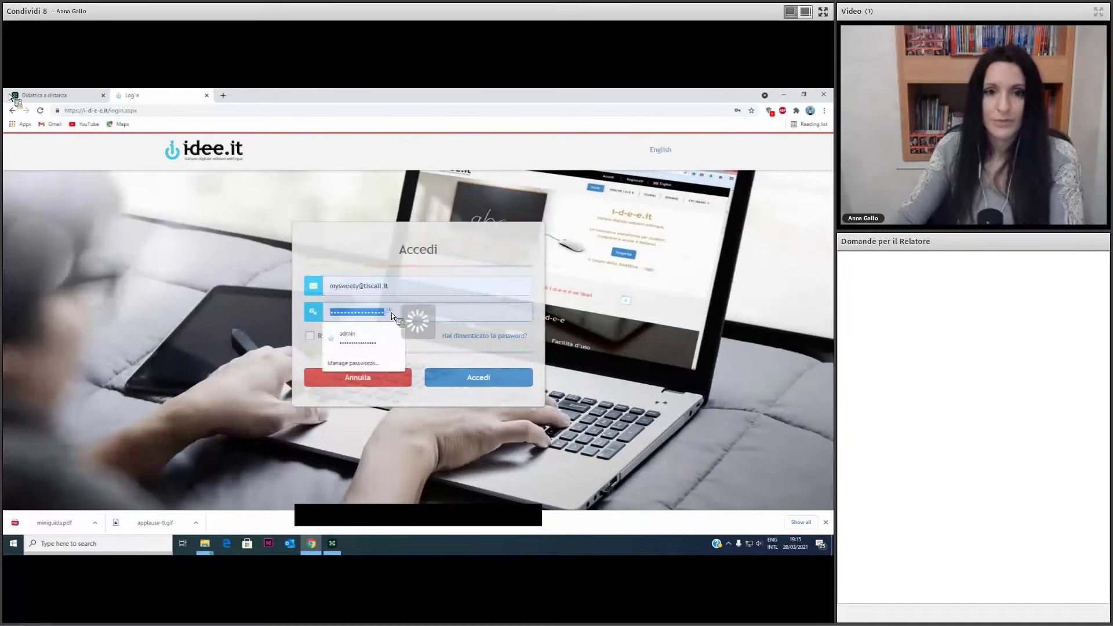
key(ctrl+v)
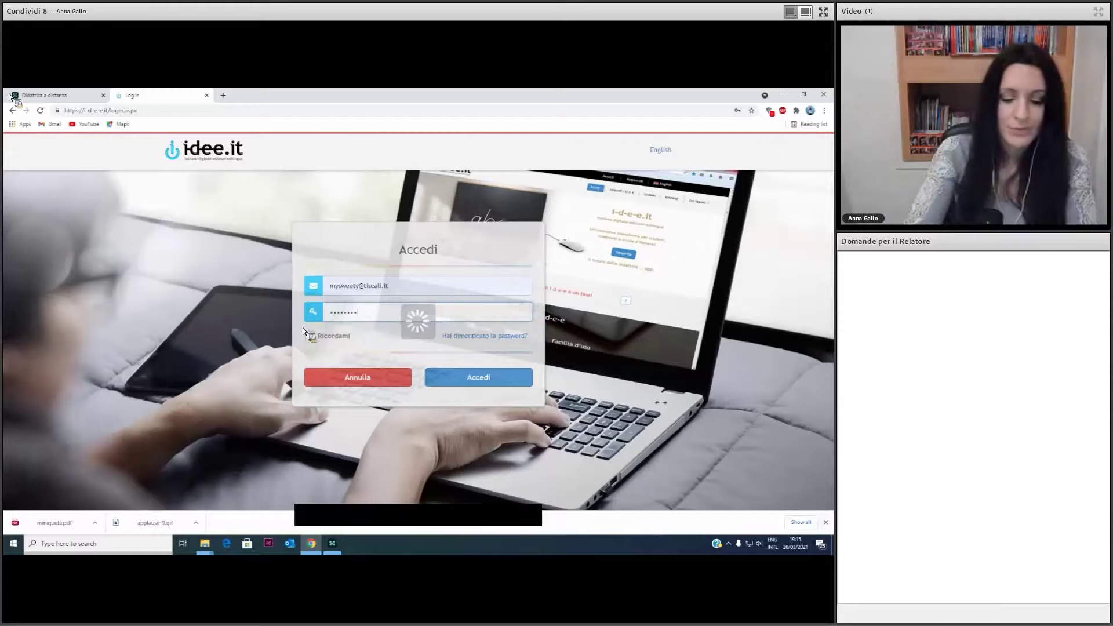
click(468, 380)
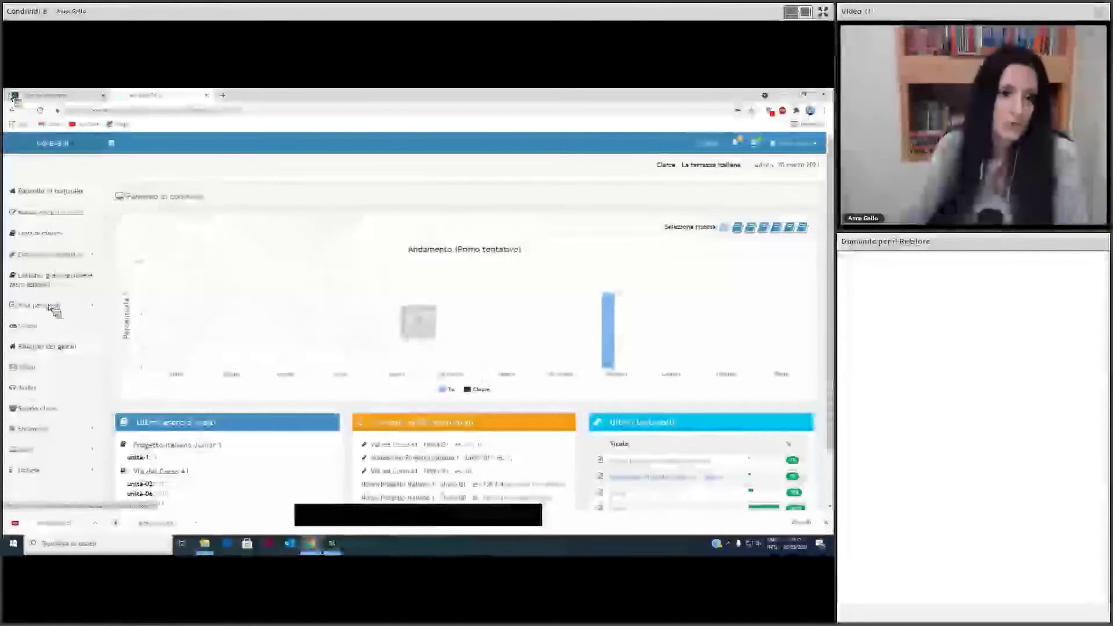
Open the Progetto italiano Junior 1 games, dismiss the message, and launch the Cartagio game in Unità 00
click(35, 328)
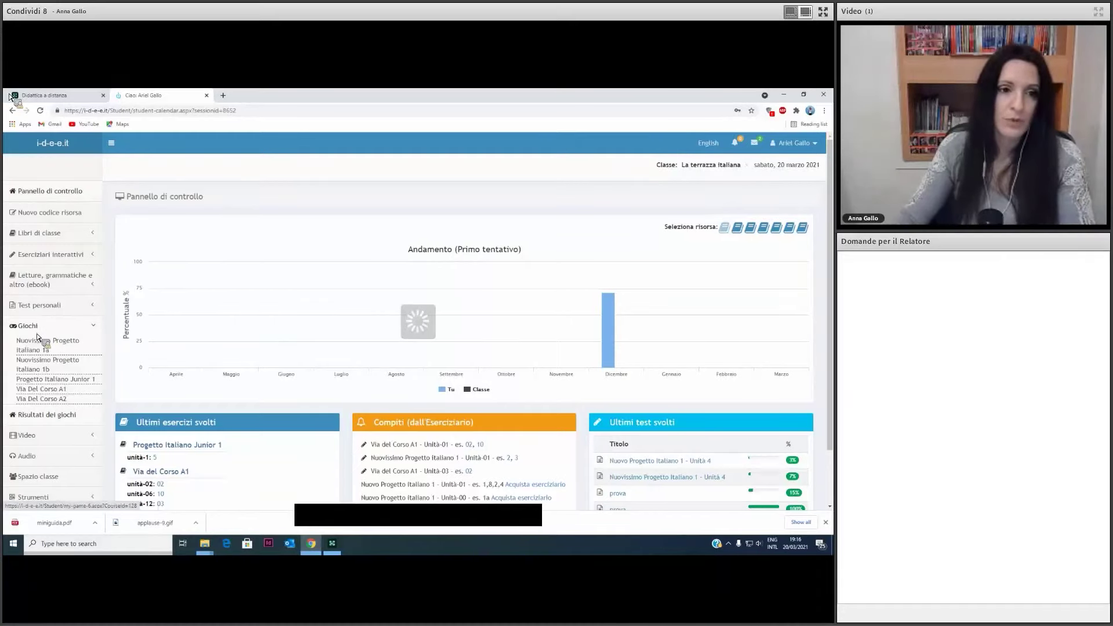
click(69, 346)
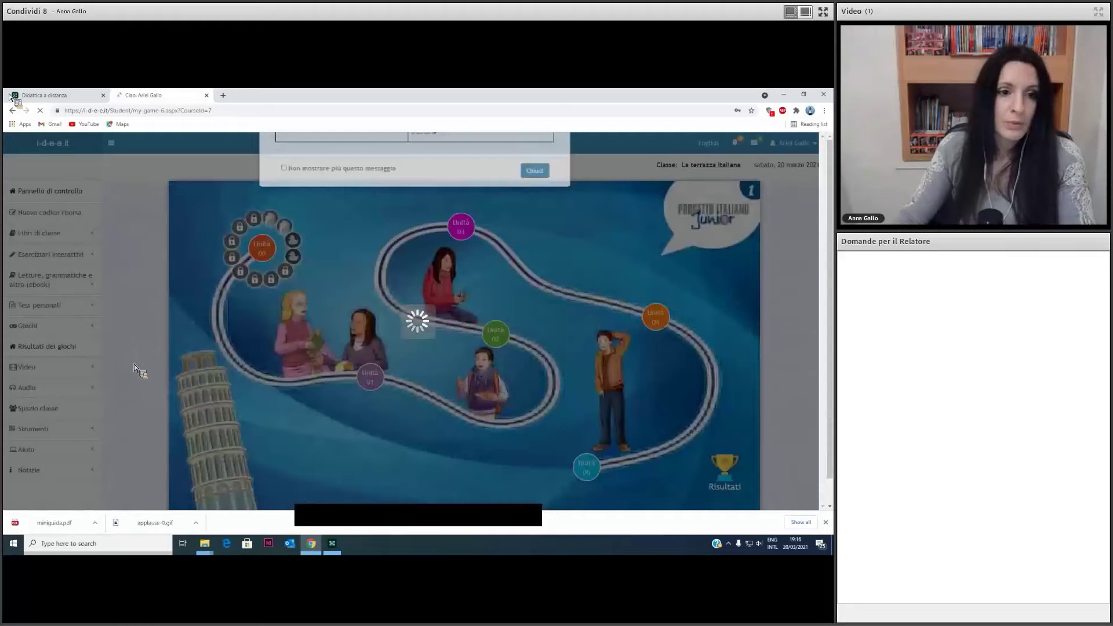
click(534, 436)
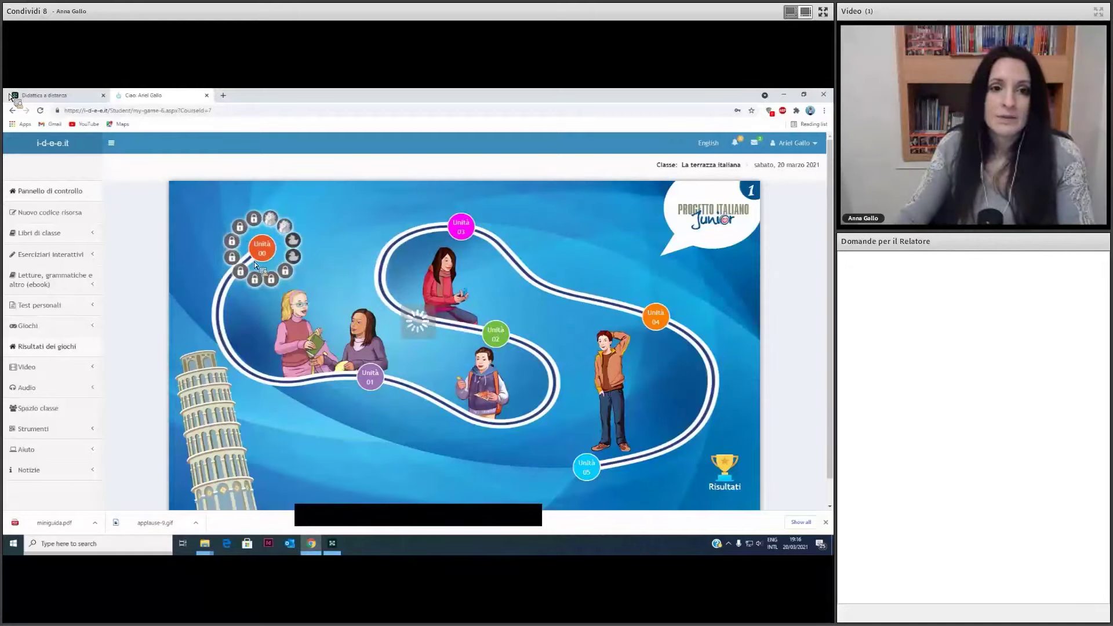
click(271, 219)
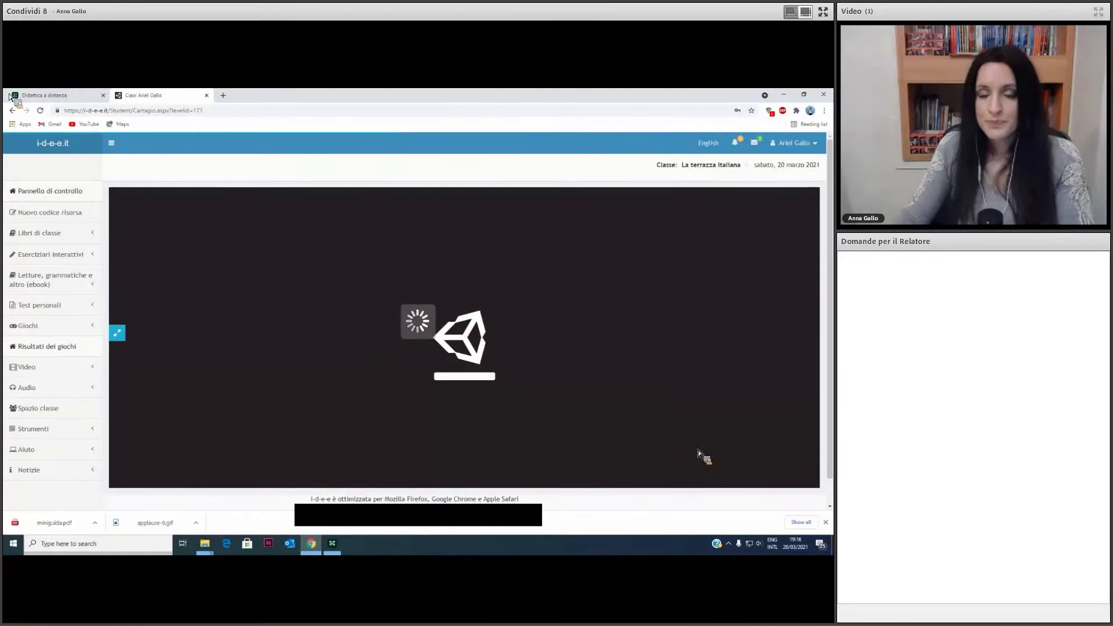
Lower the headphone volume to 19
click(758, 543)
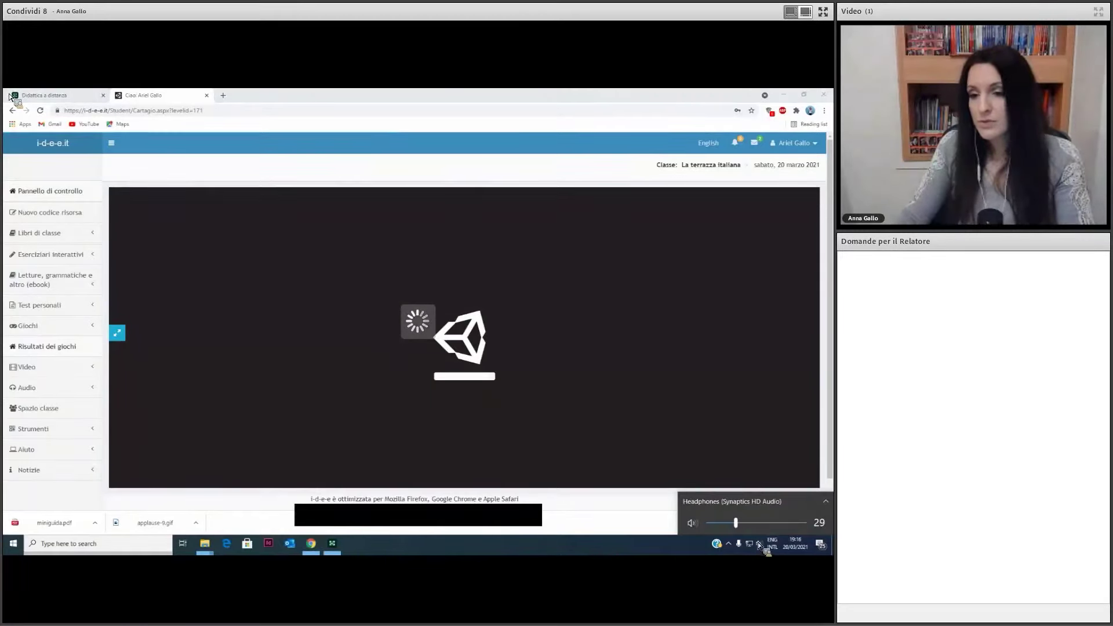
click(727, 528)
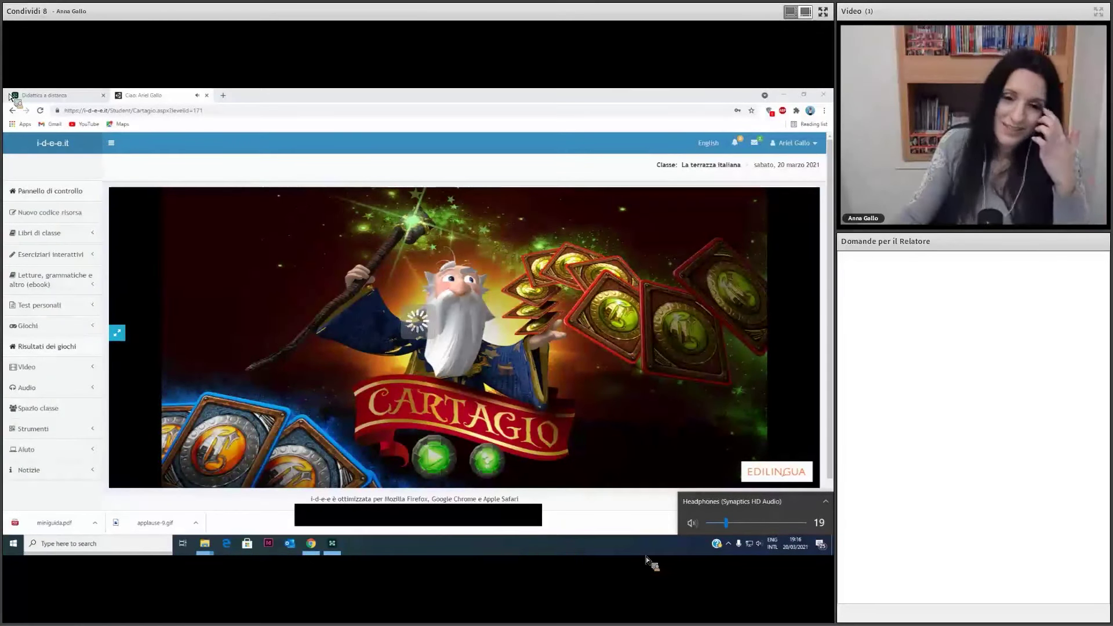
click(580, 522)
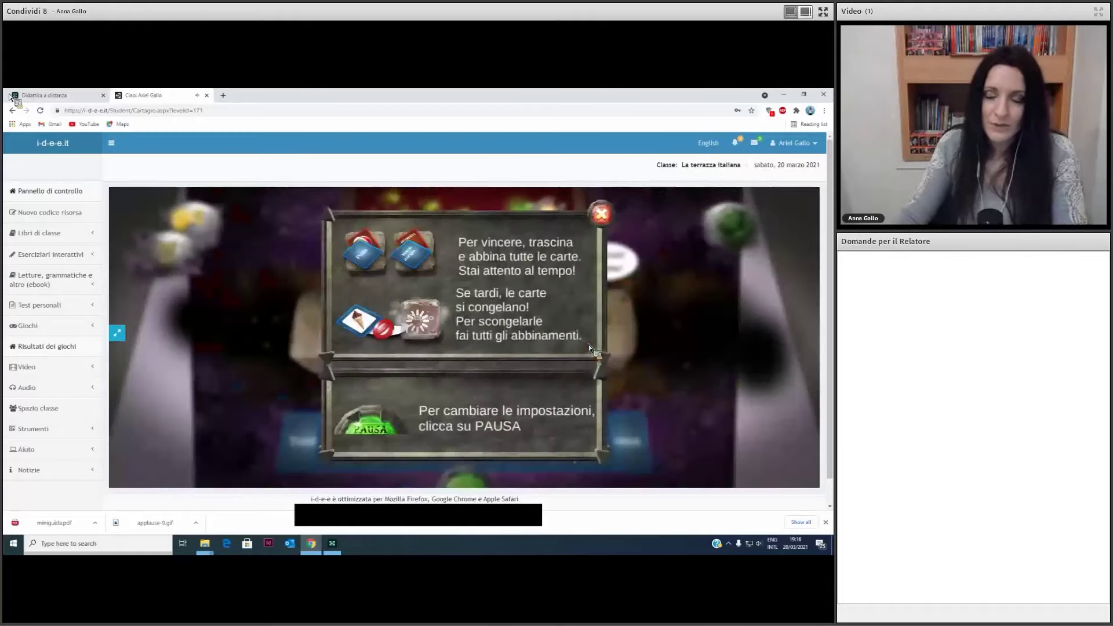
Close the Cartagio instructions and match the 23 card with Ventitrè and the "Mi chiamo" card with "Come ti chiami?"
click(601, 214)
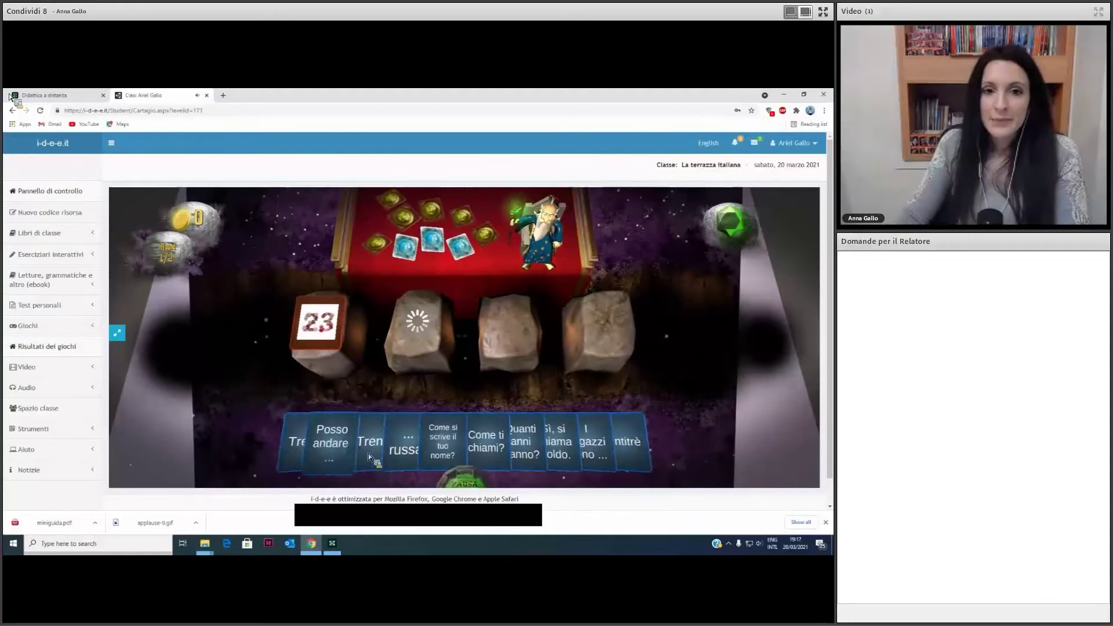
drag(312, 454, 334, 338)
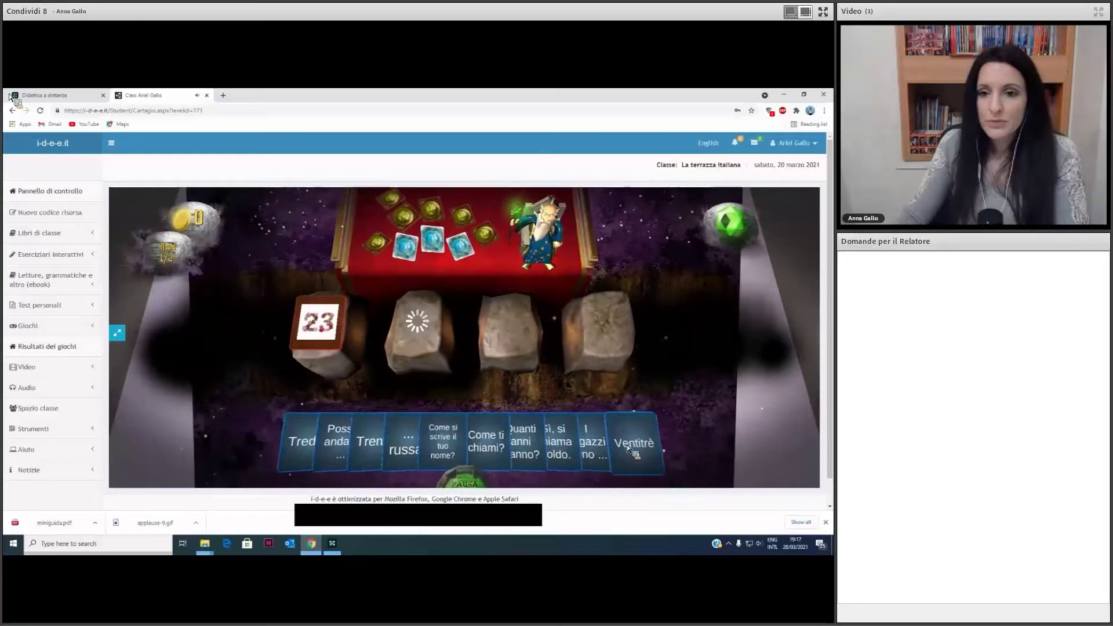
drag(627, 444, 327, 328)
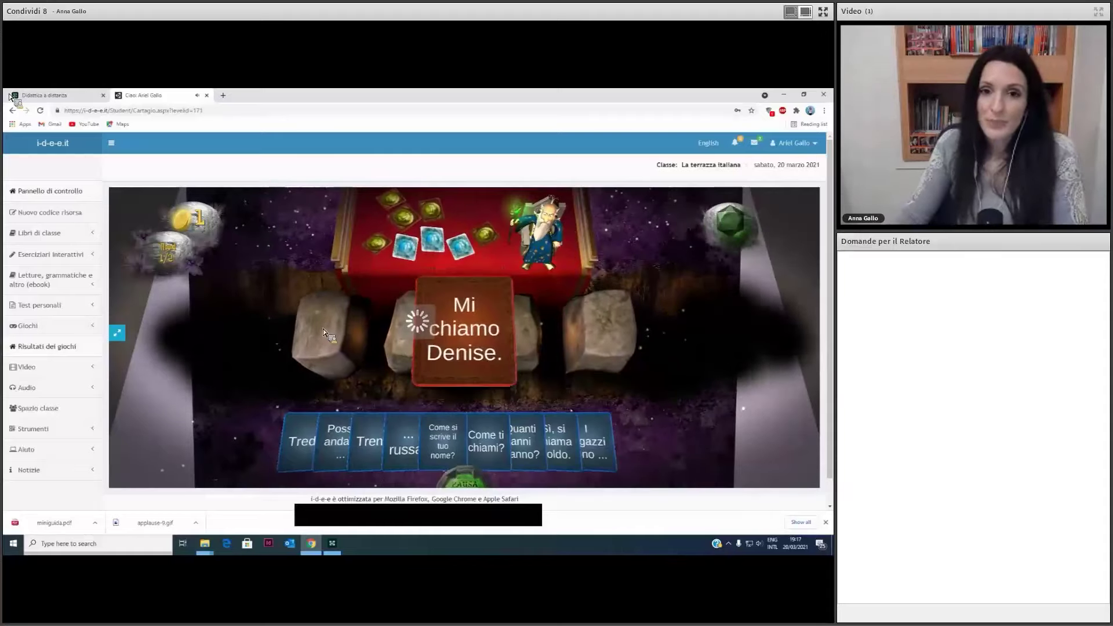
drag(485, 444, 318, 327)
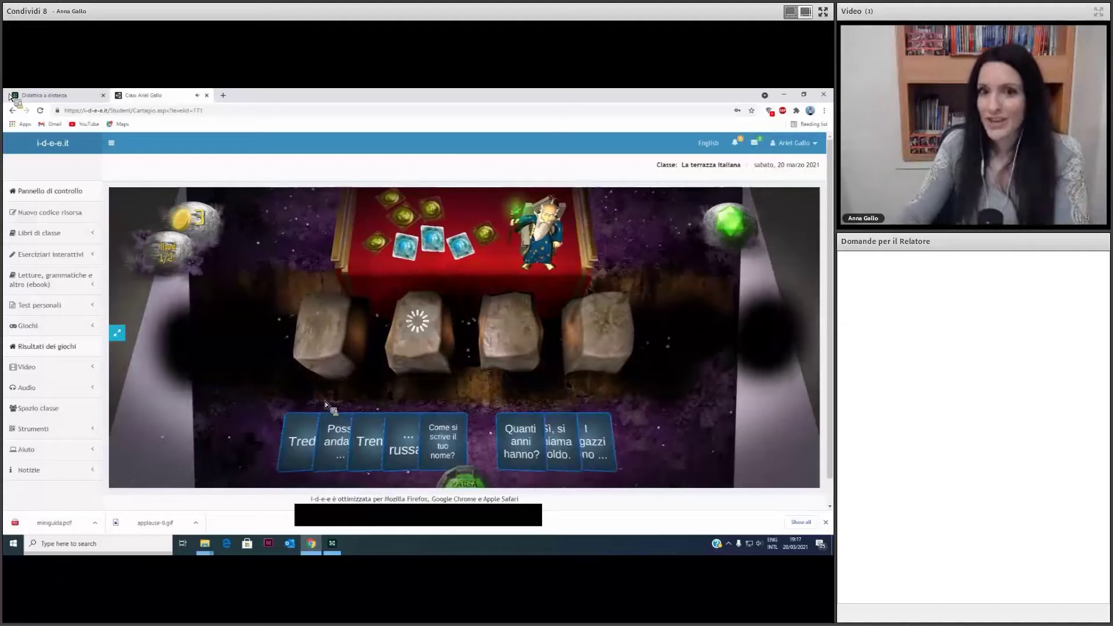
Launch the Luna Park game from Progetto Italiano Junior 1 at the Facile difficulty and close its rules board
click(27, 326)
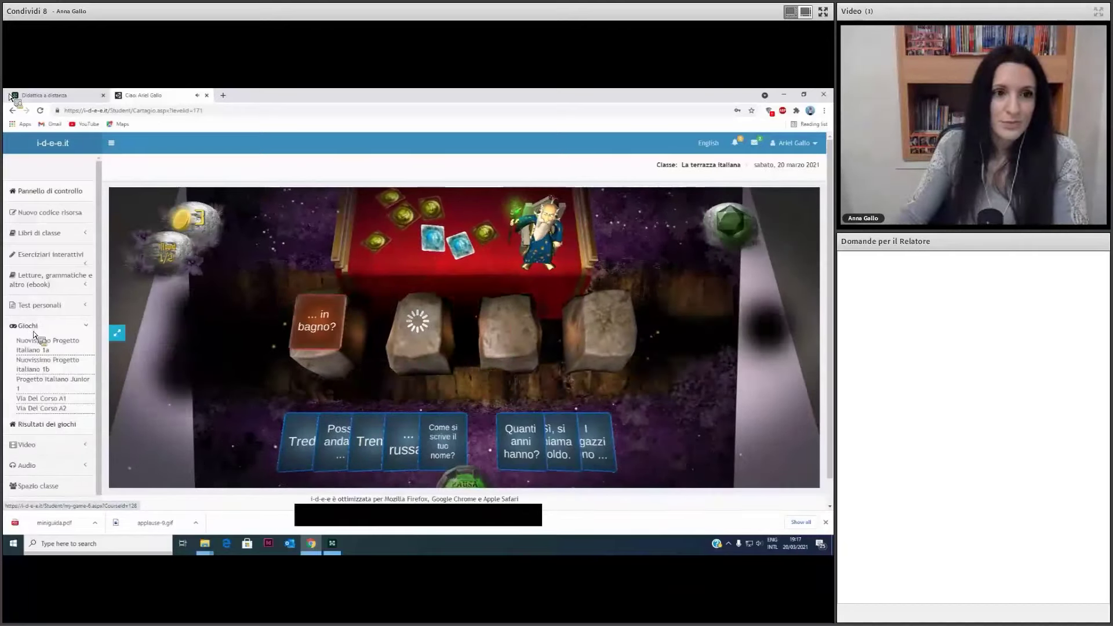
click(61, 382)
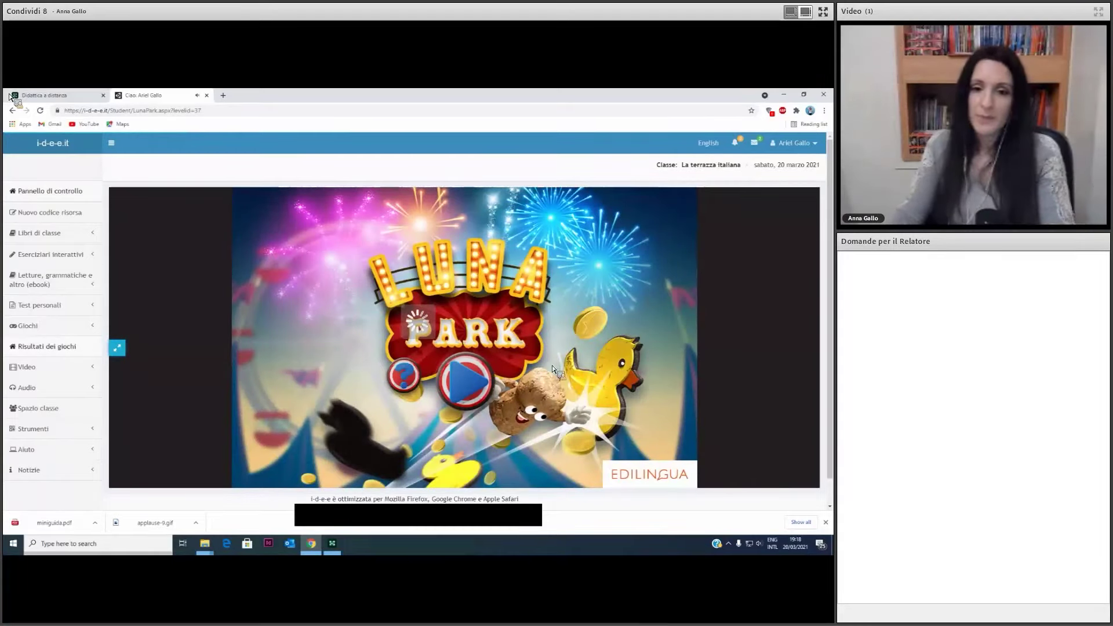
click(469, 390)
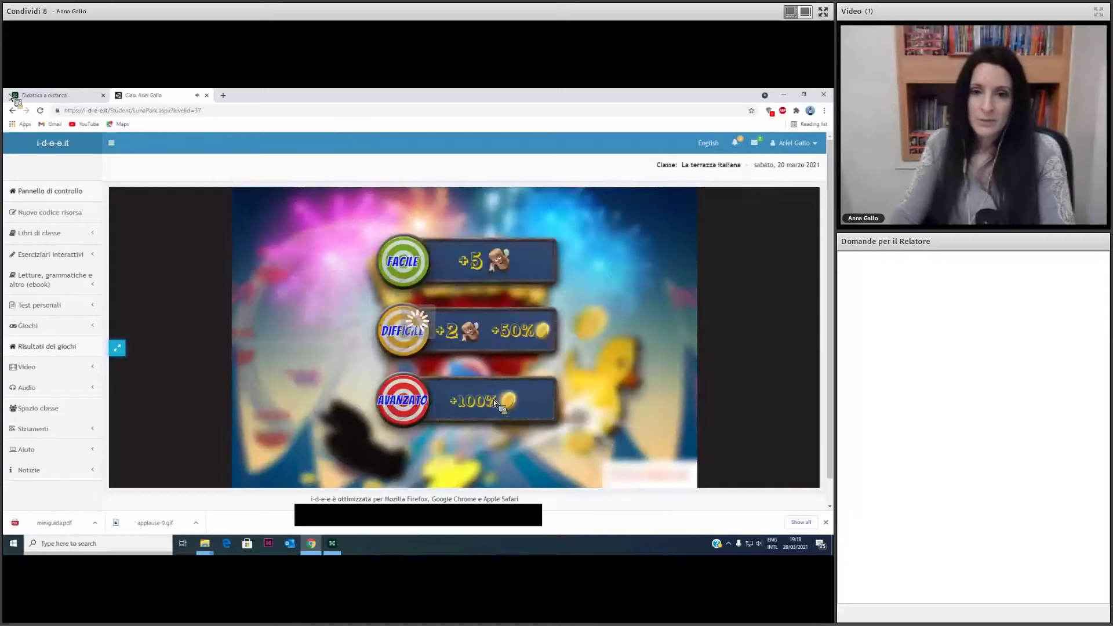
click(423, 262)
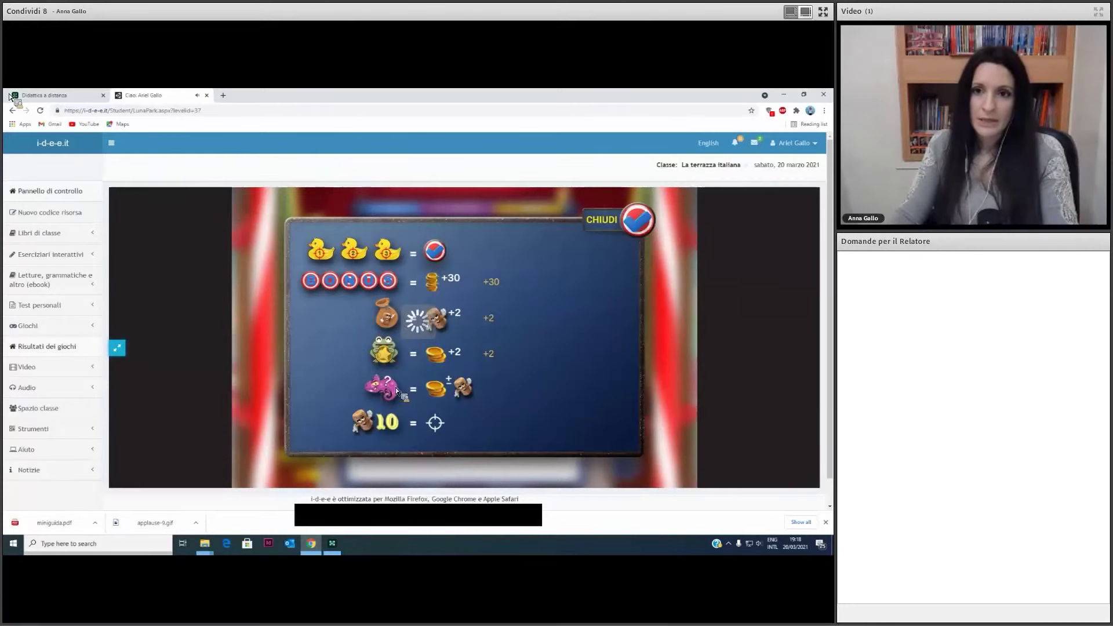
click(638, 221)
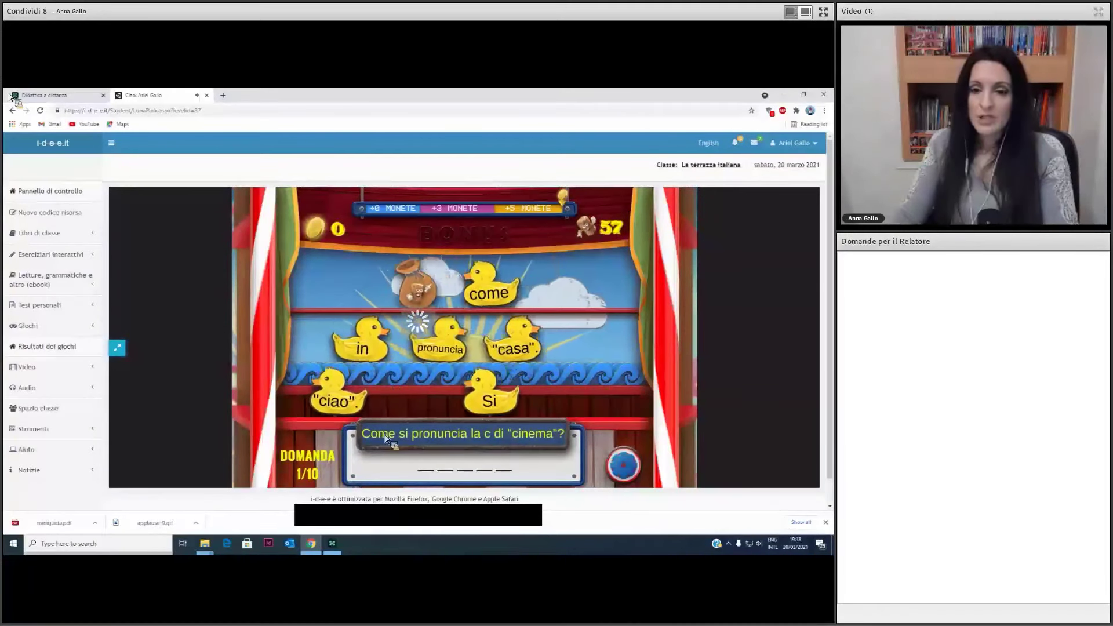
Shoot the word ducks to answer the "cinema" question with Si pronuncia come in "ciao", and close the game page
click(457, 402)
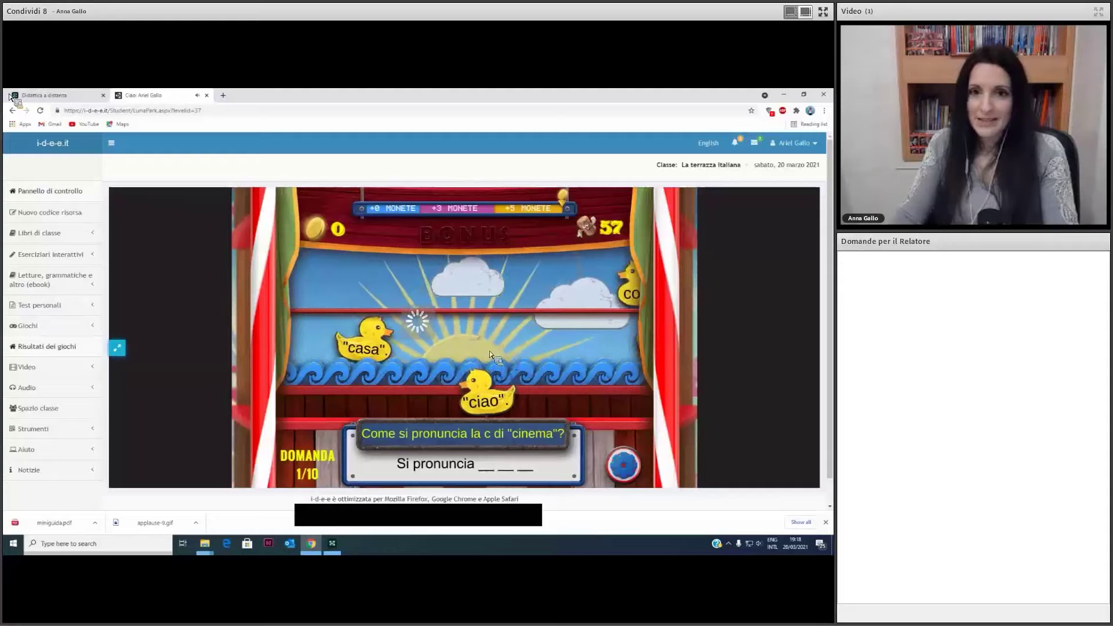
click(593, 294)
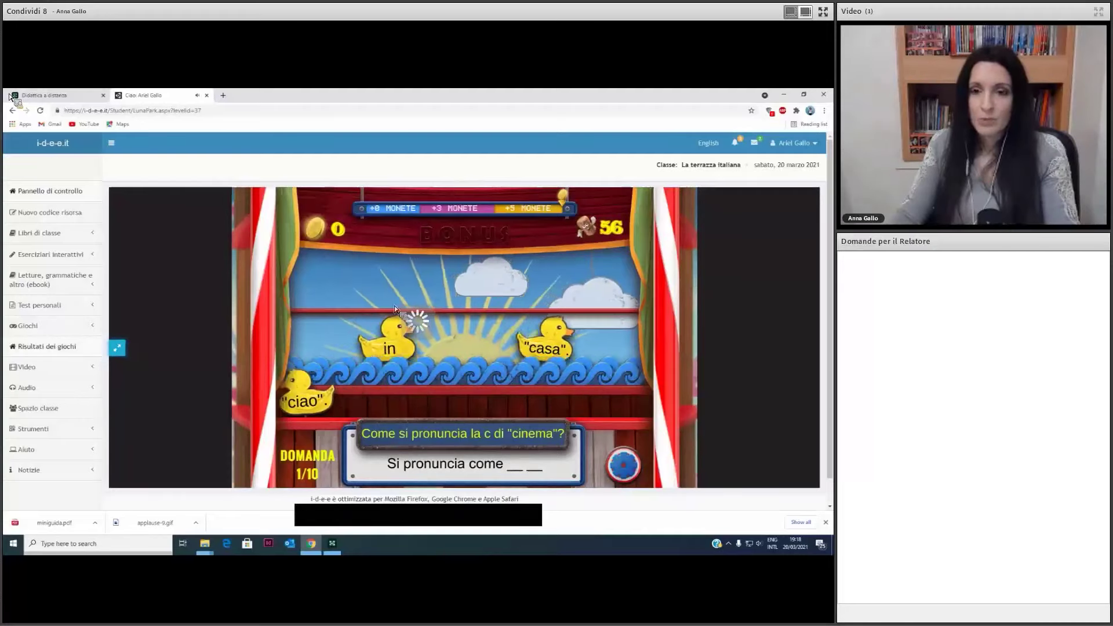
click(490, 355)
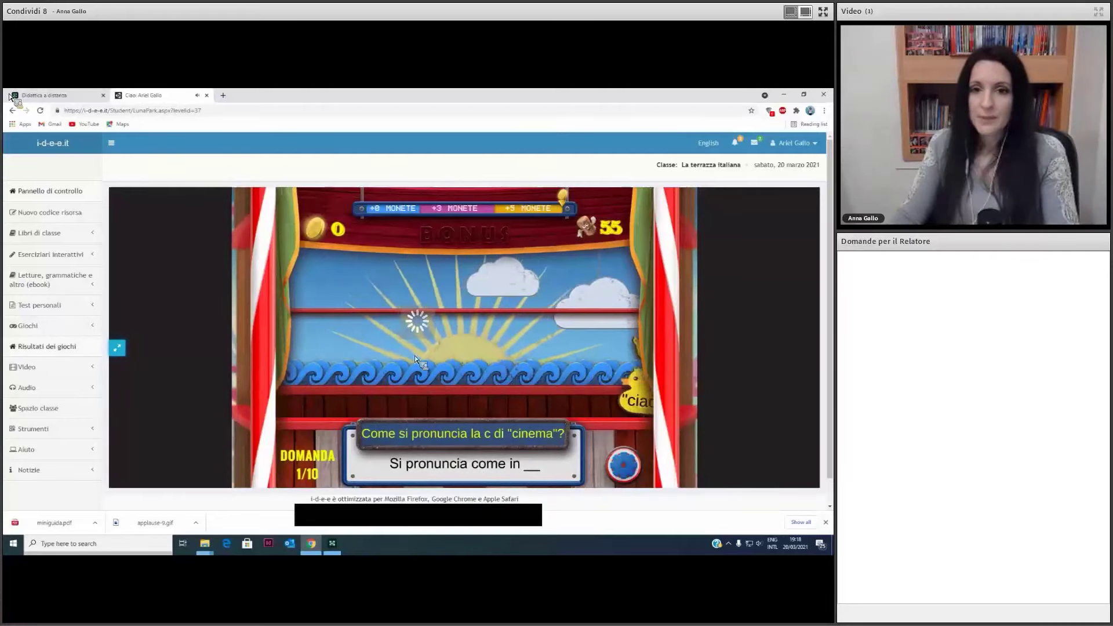
click(596, 397)
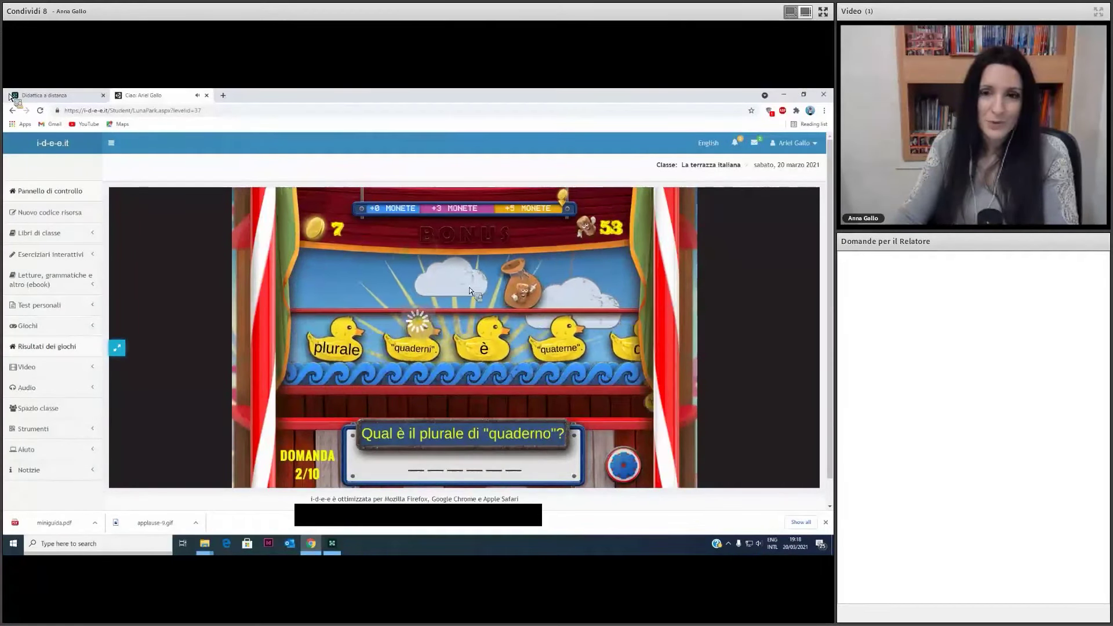
key(ctrl+w)
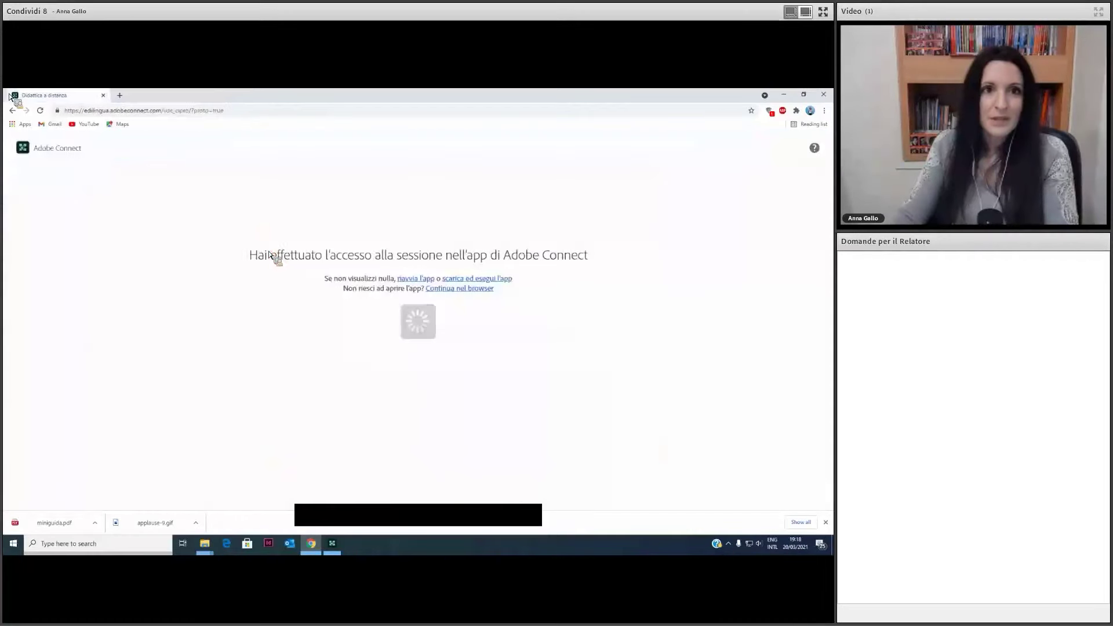